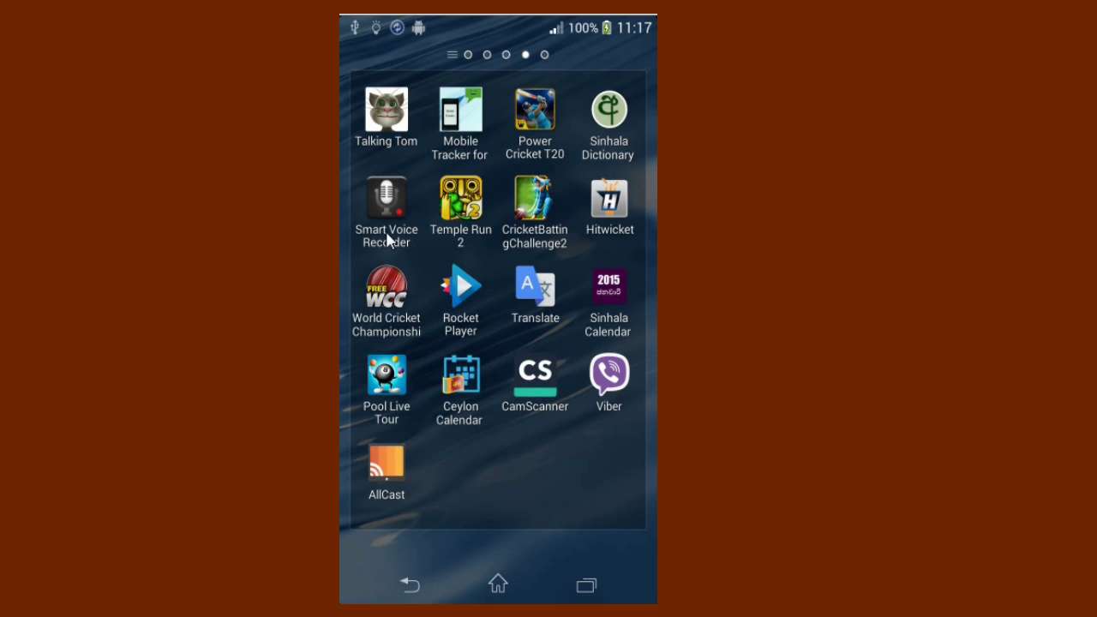
Step: Launch Smart Voice Recorder and open its Recordings list showing workshop and orc_6
{"action": "left_click", "coordinate": [386, 231]}
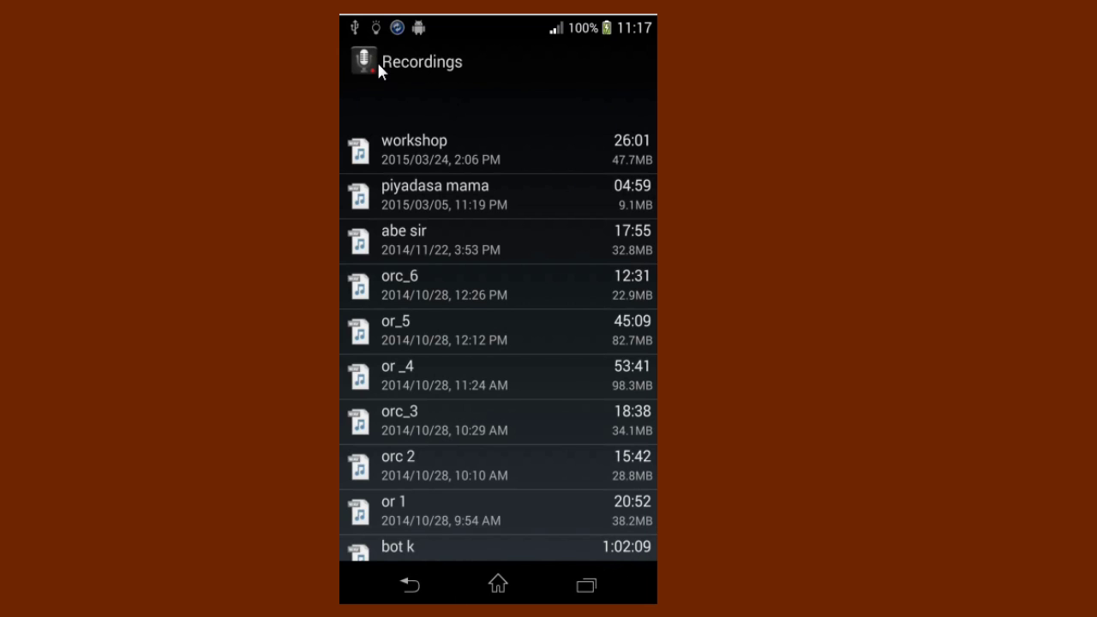
{"action": "left_click", "coordinate": [411, 587]}
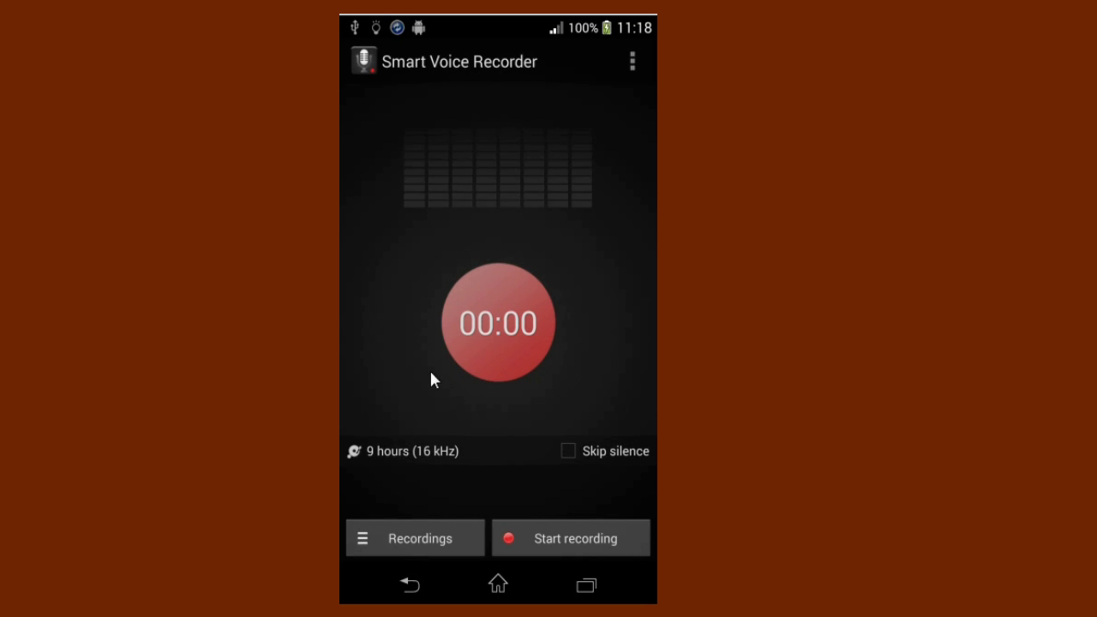
{"action": "left_click", "coordinate": [415, 541]}
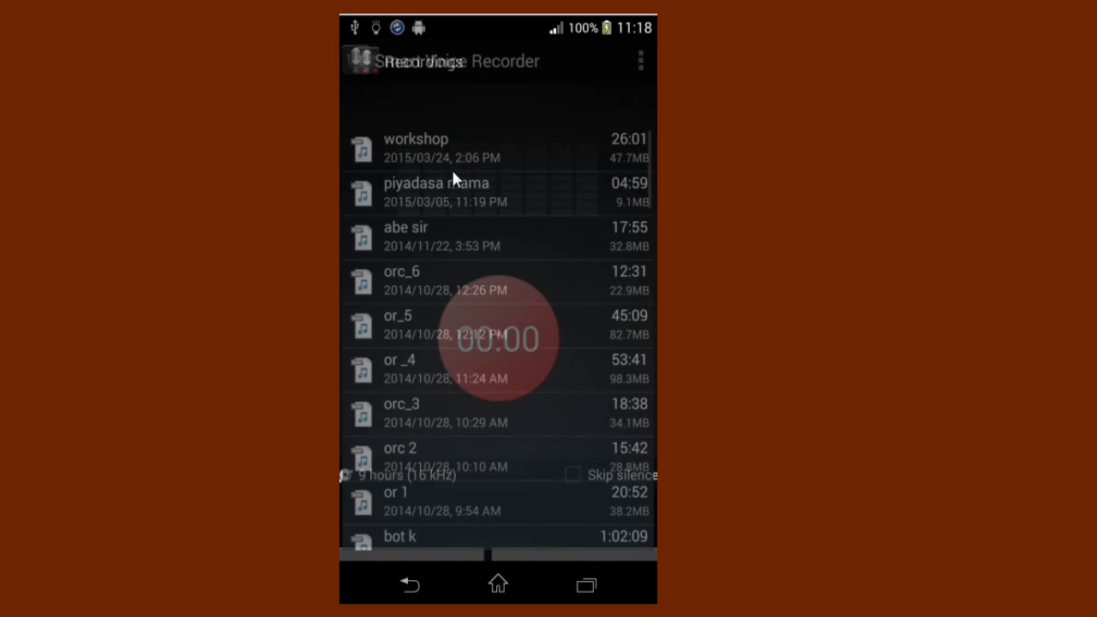
Step: Go back to the idle recorder screen at 00:00 with 9 hours capacity
{"action": "left_click", "coordinate": [409, 585]}
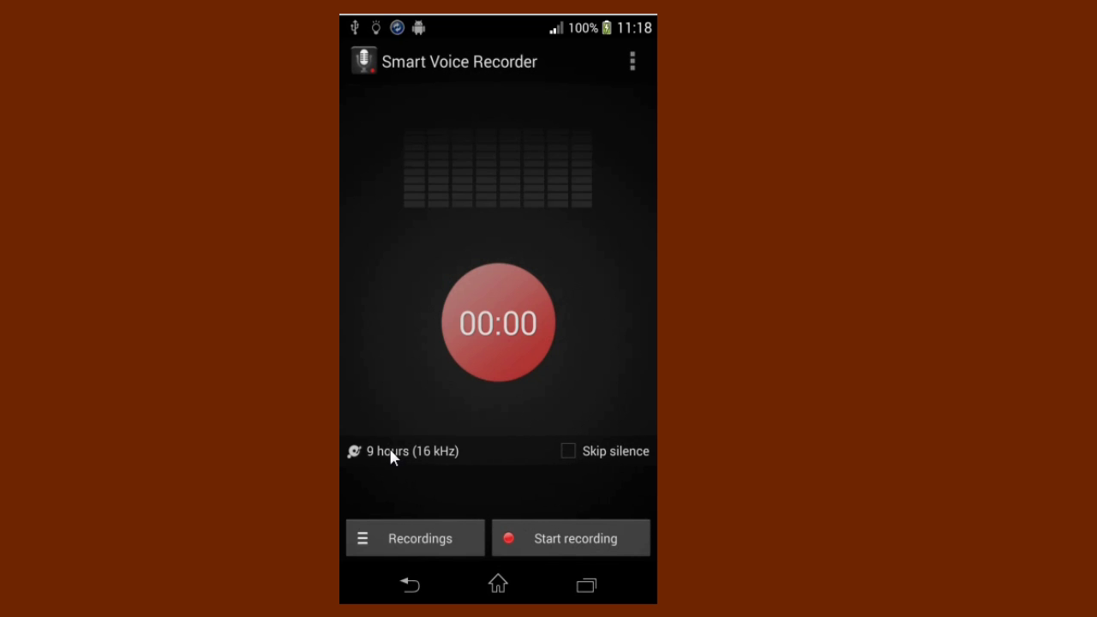
Step: Open Settings from the overflow menu to see Skip silence mode, Sample rate and Location of recordings
{"action": "left_click", "coordinate": [633, 61]}
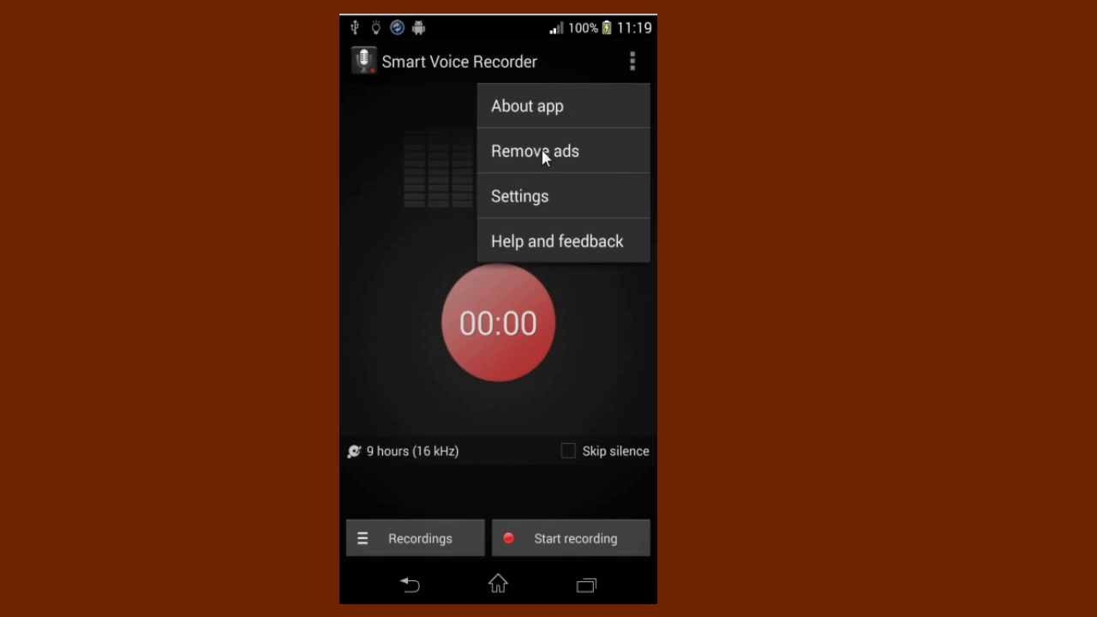
{"action": "left_click", "coordinate": [496, 197]}
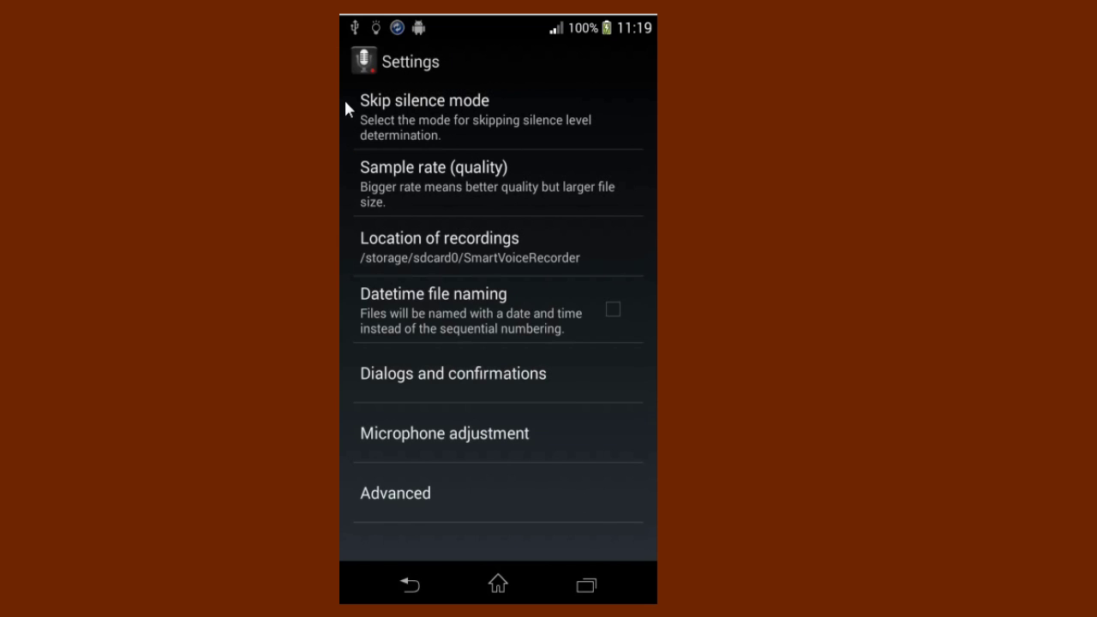
Step: Check the Skip silence mode choices without changing them, then view Dialogs and confirmations
{"action": "left_click", "coordinate": [462, 131]}
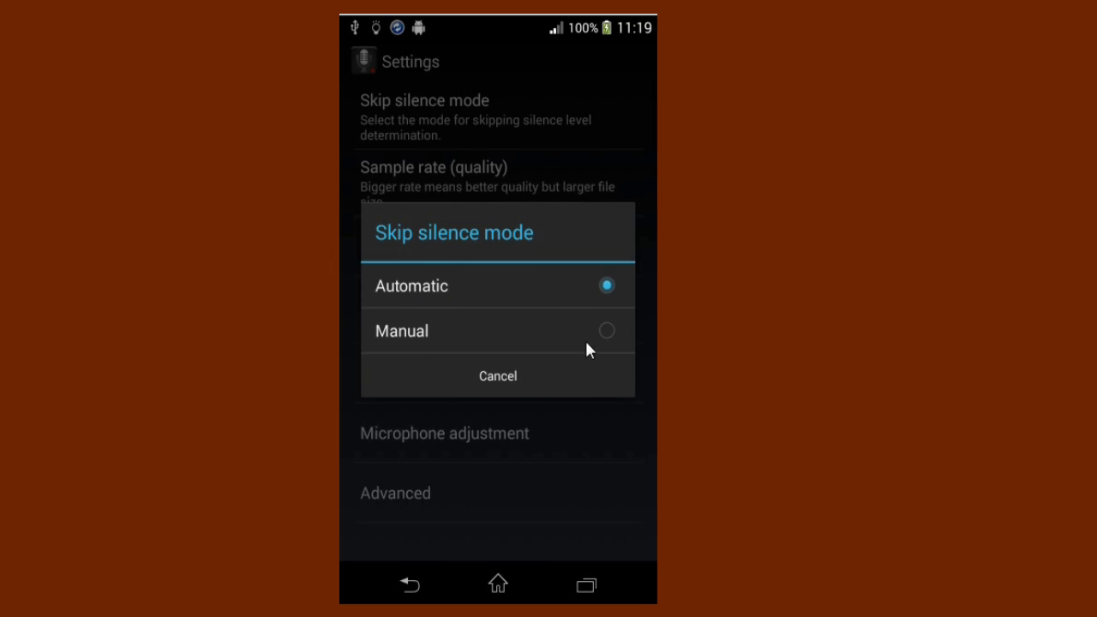
{"action": "left_click", "coordinate": [488, 378]}
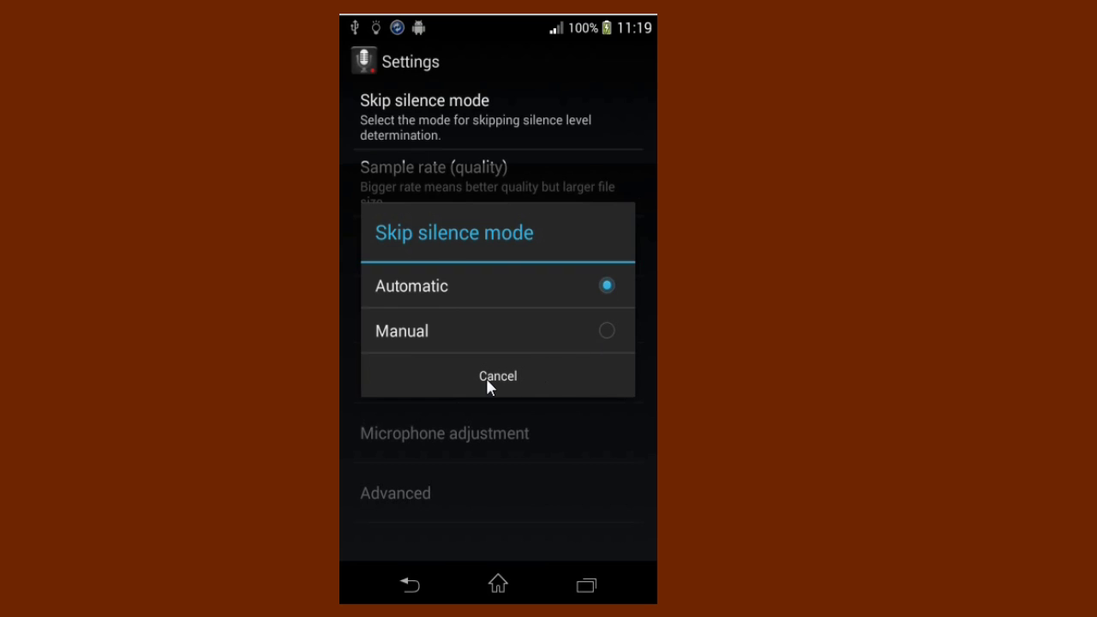
{"action": "left_click", "coordinate": [486, 379]}
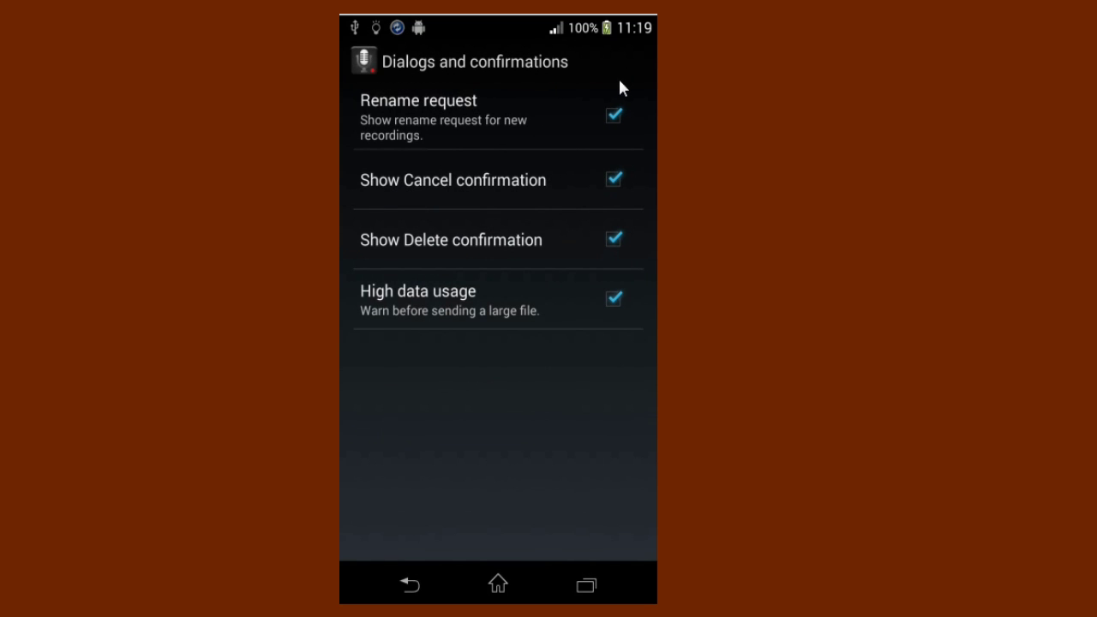
Step: Return to the Settings list, where Datetime file naming is unchecked
{"action": "left_click", "coordinate": [410, 584]}
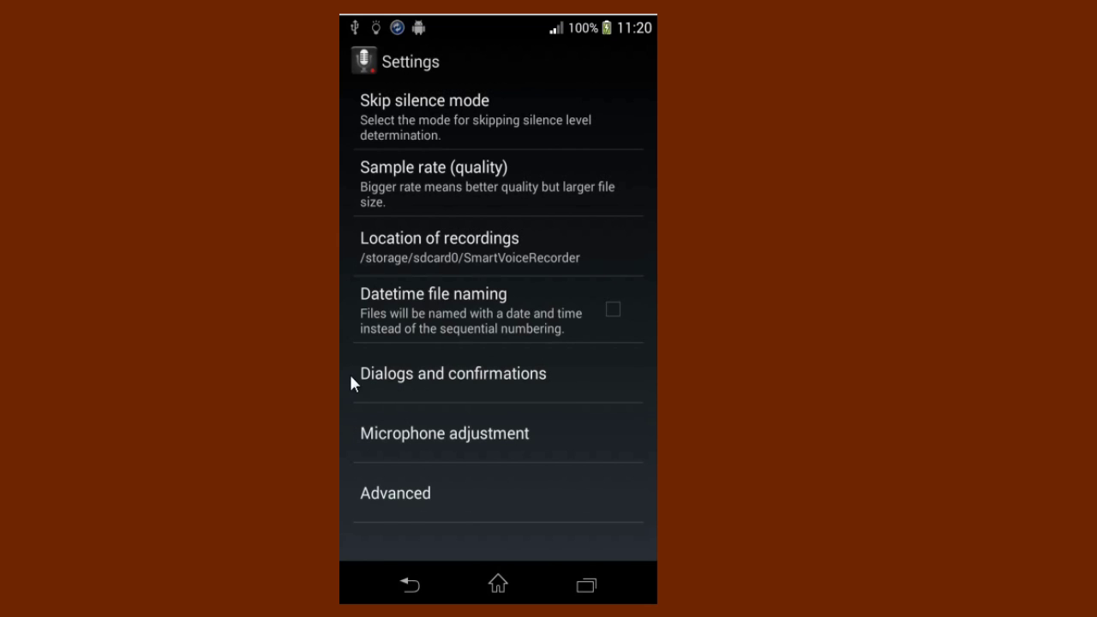
{"action": "left_click", "coordinate": [454, 381]}
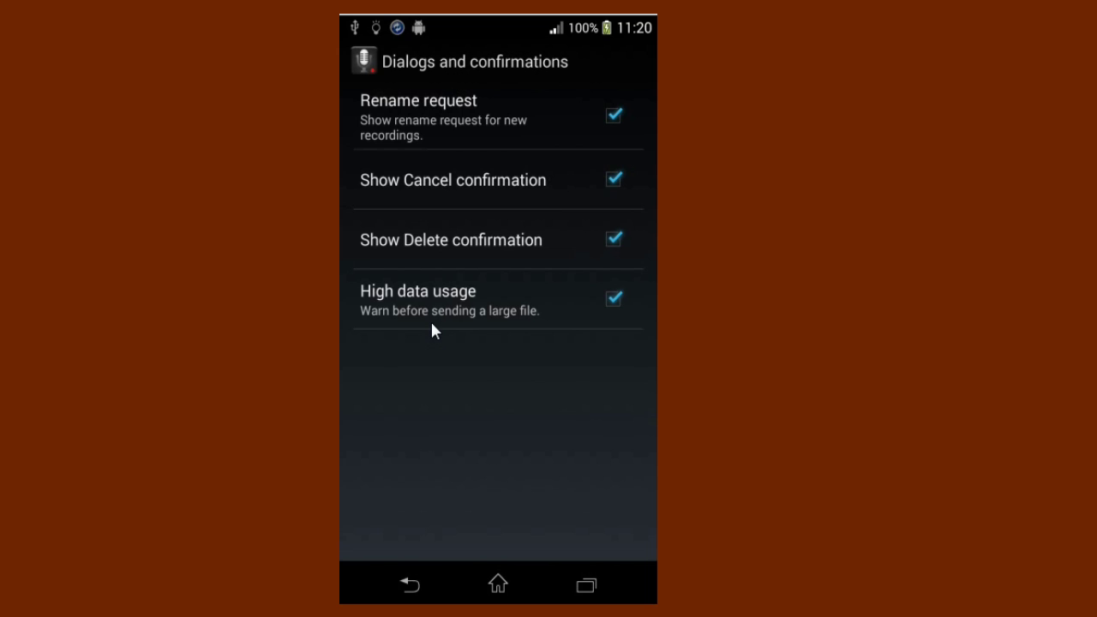
Step: Go back to Settings and view Advanced, where Hide from media players and Show notification are on
{"action": "left_click", "coordinate": [402, 582]}
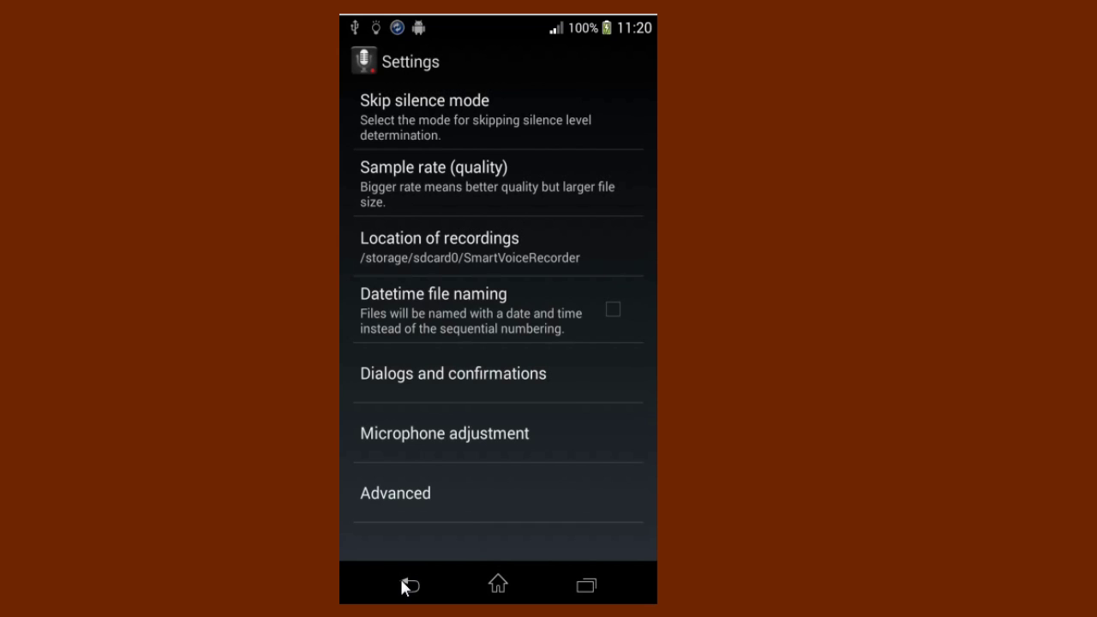
{"action": "left_click", "coordinate": [422, 496]}
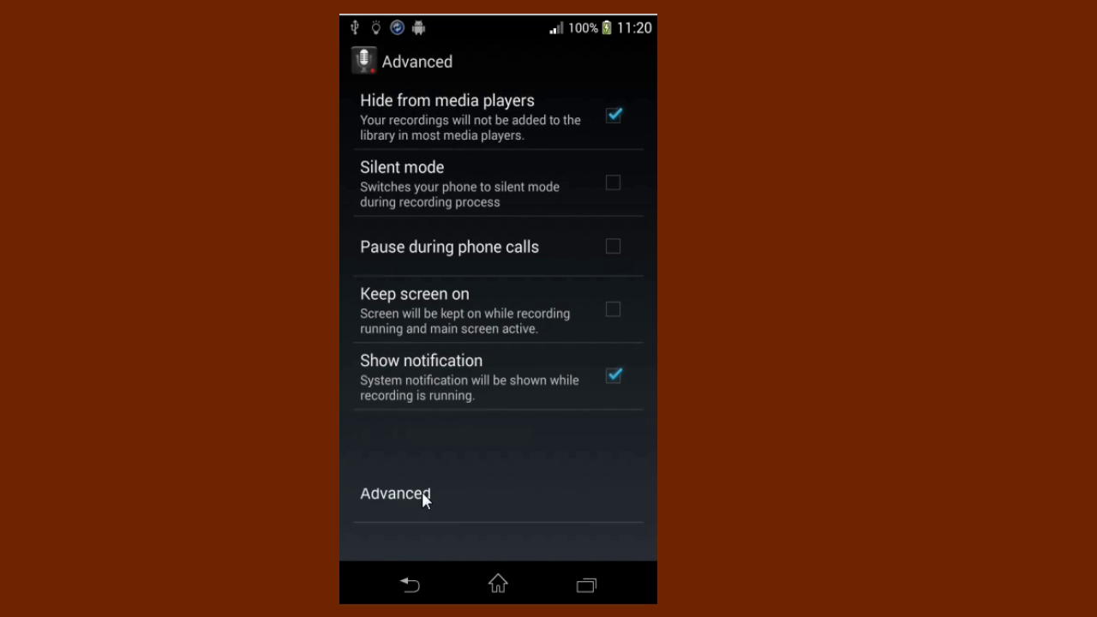